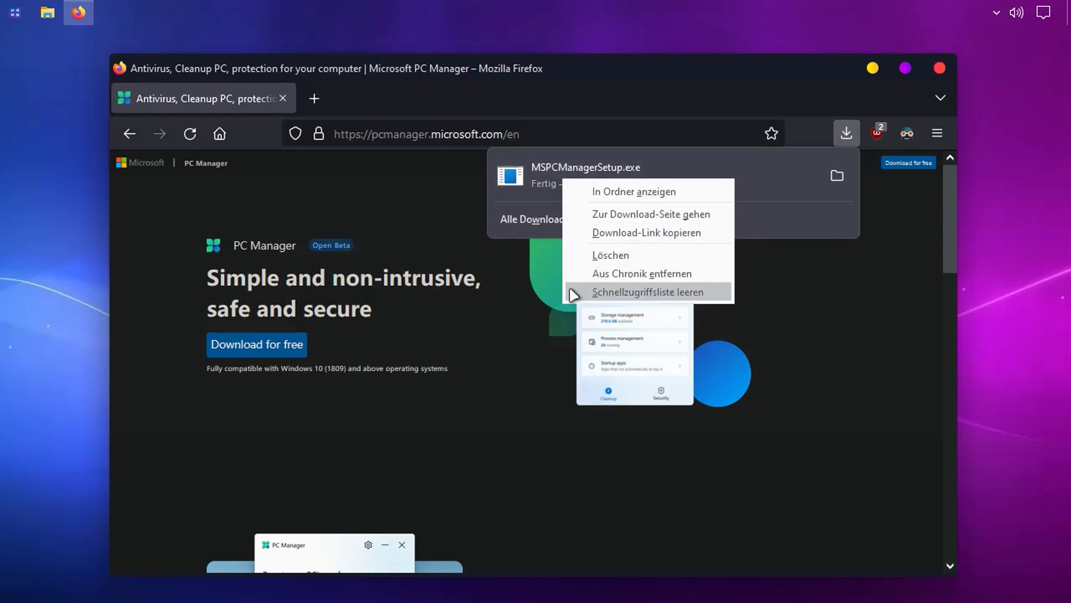
Copy the download link of MSPCManagerSetup.exe and paste it into a new text editor document to examine its server address.
left_click(628, 232)
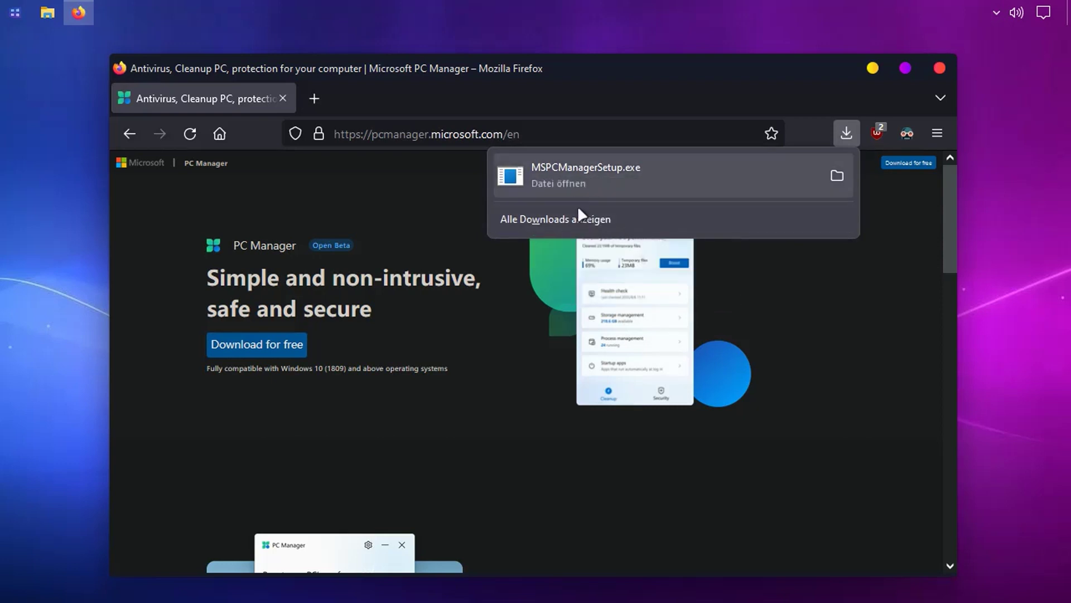
left_click(892, 362)
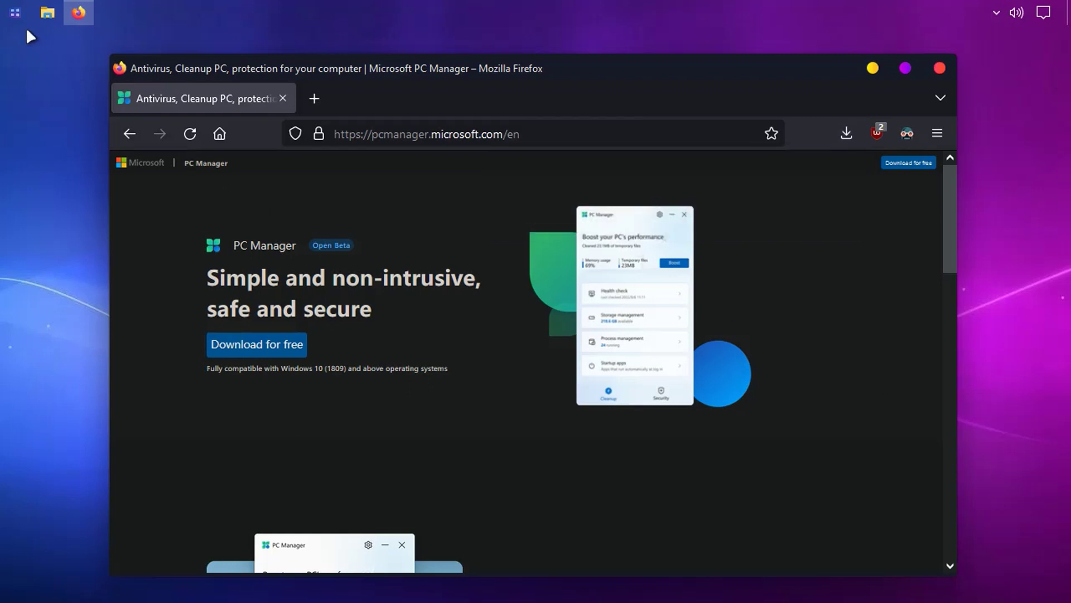
left_click(13, 19)
left_click(394, 126)
right_click(319, 306)
left_click(341, 370)
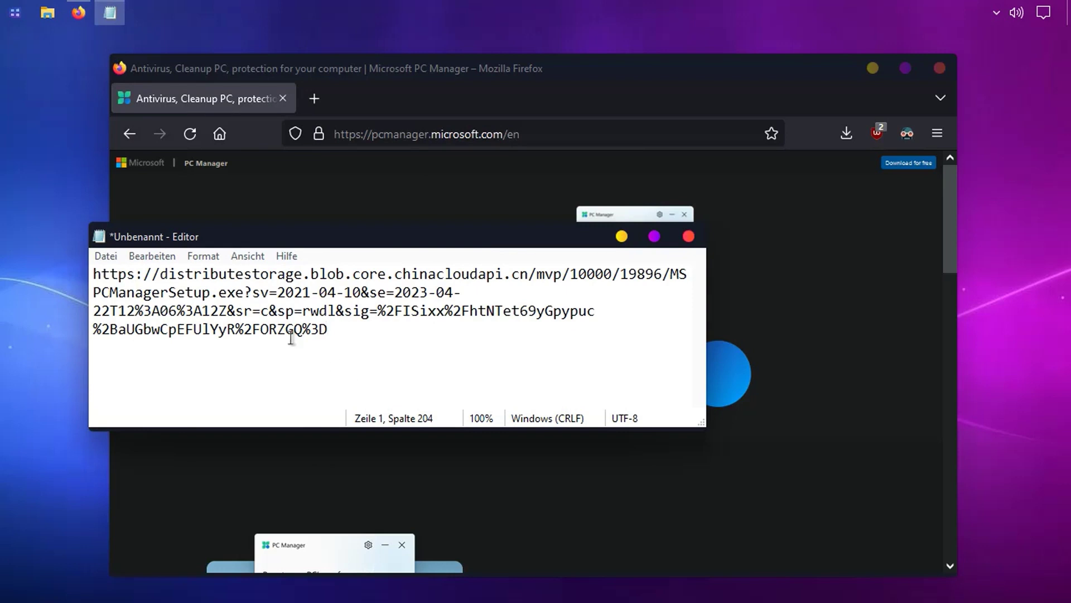
Highlight the https prefix of the pasted link and close the text document without saving.
left_click_drag(93, 273, 150, 279)
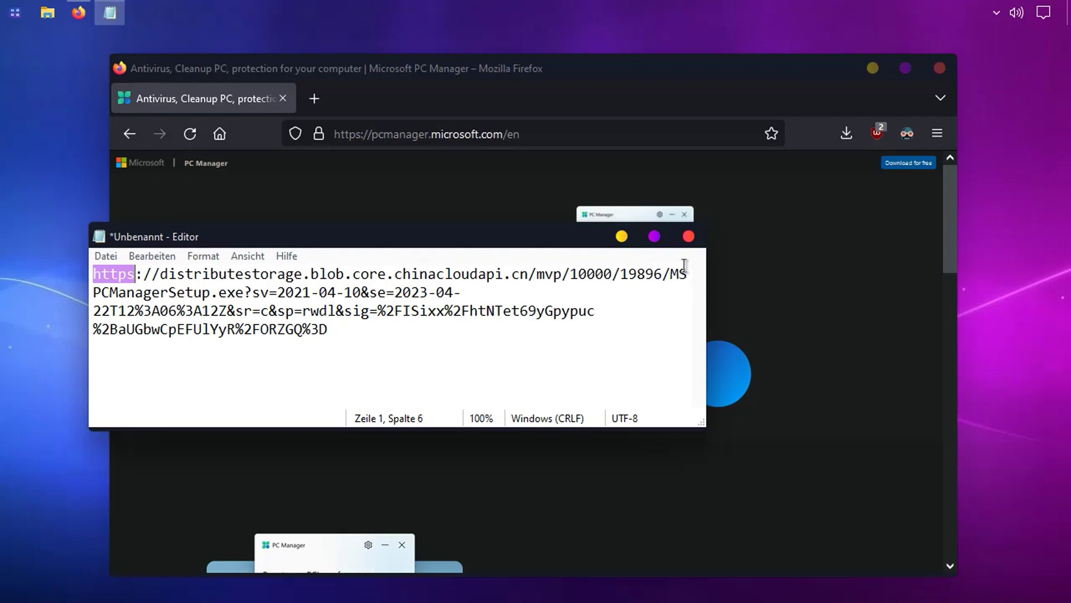
left_click(687, 237)
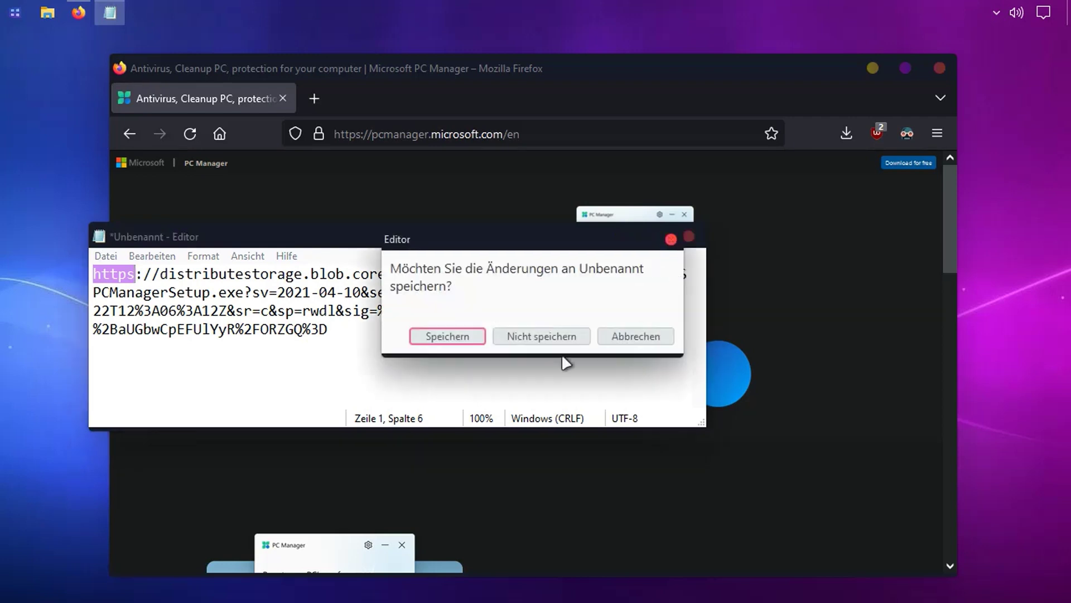
left_click(542, 336)
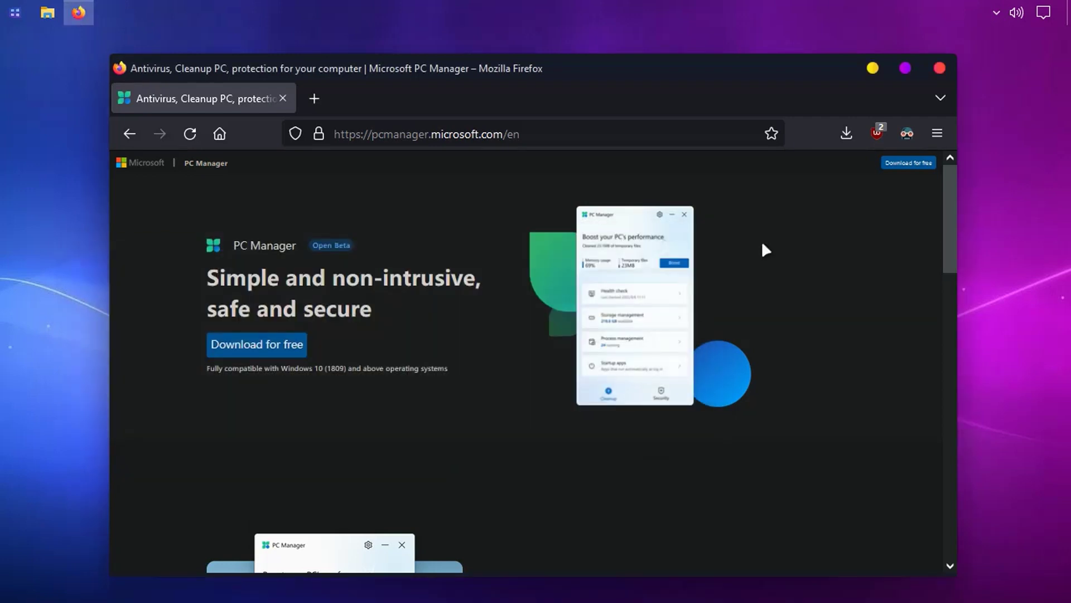
Run the downloaded MSPCManagerSetup.exe, accept the End User License and Privacy Agreements, and install PC Manager.
left_click(847, 134)
left_click(615, 175)
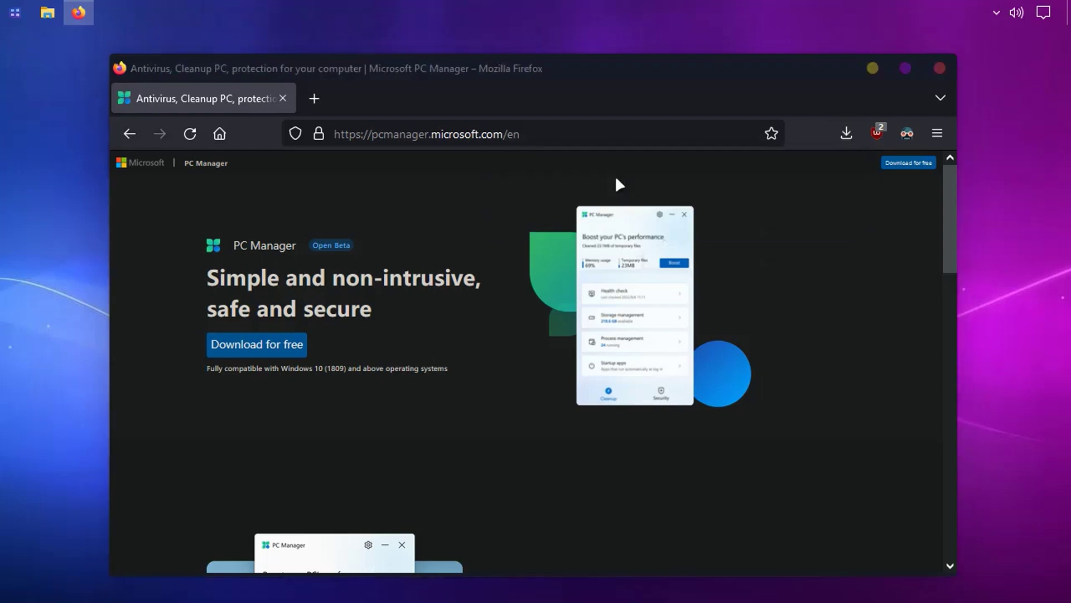
left_click(493, 417)
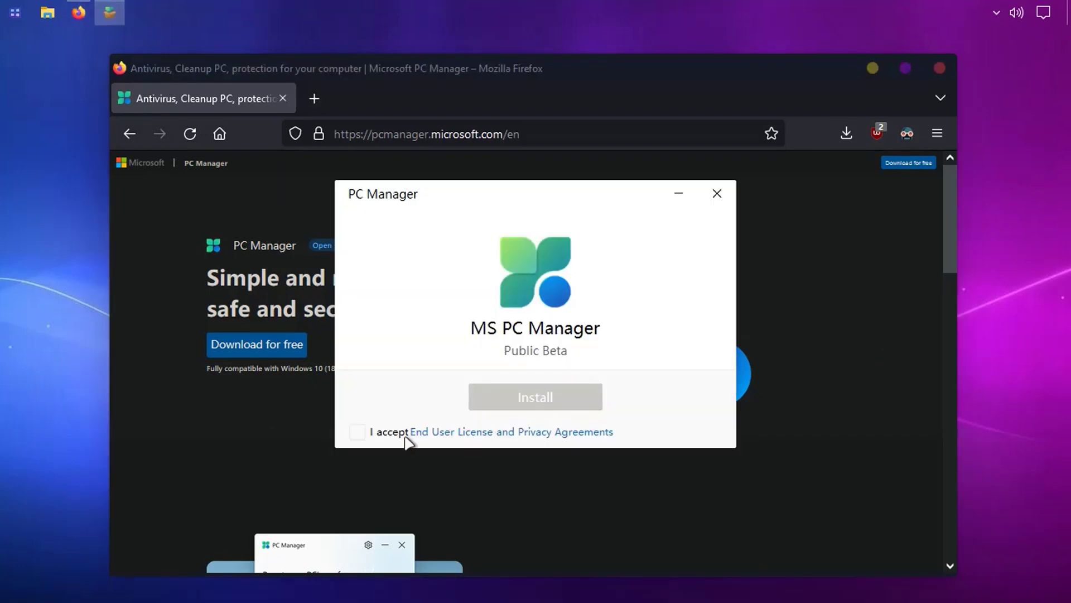
left_click(357, 432)
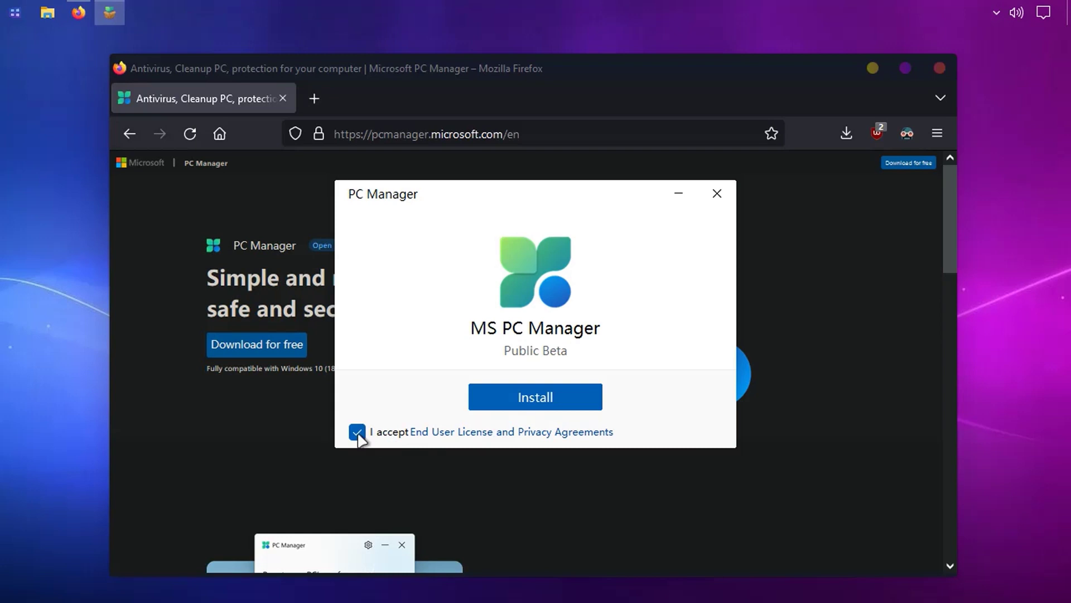
left_click(544, 400)
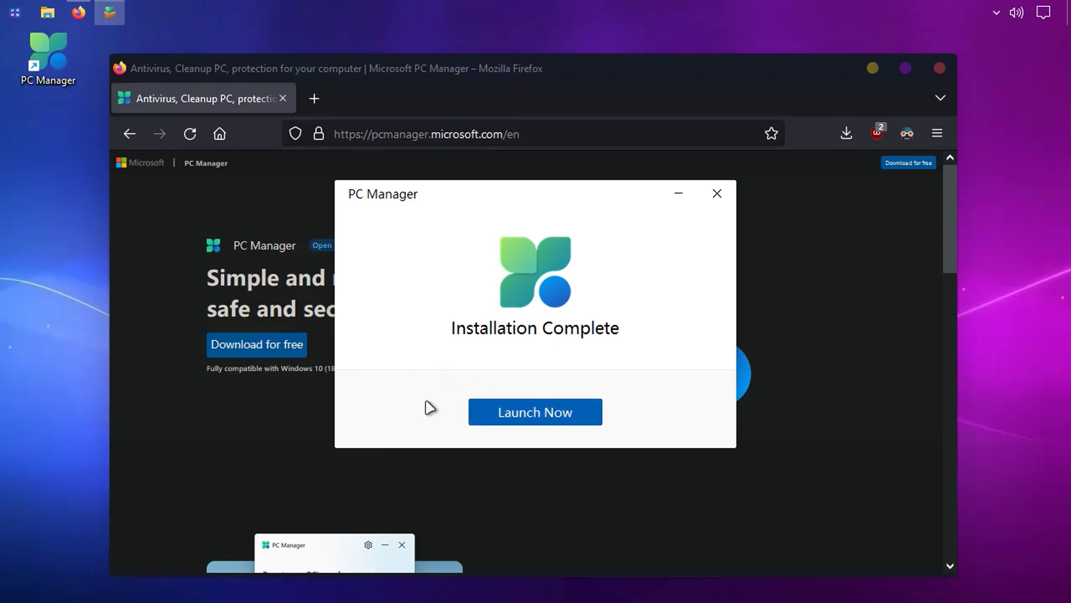
Launch PC Manager from the finished installer and close the browser window.
left_click(554, 416)
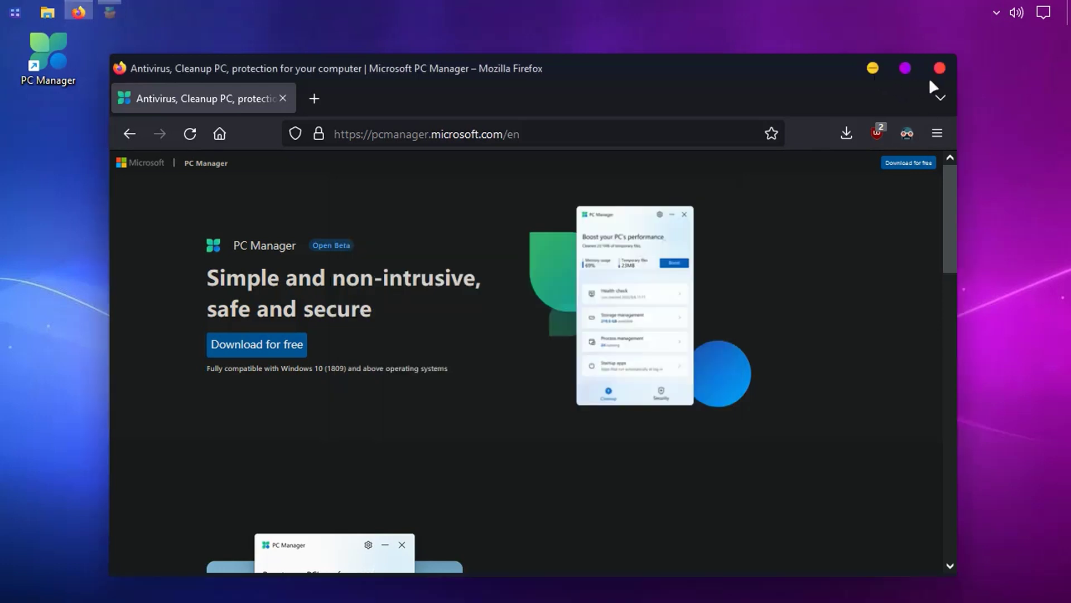
left_click(939, 68)
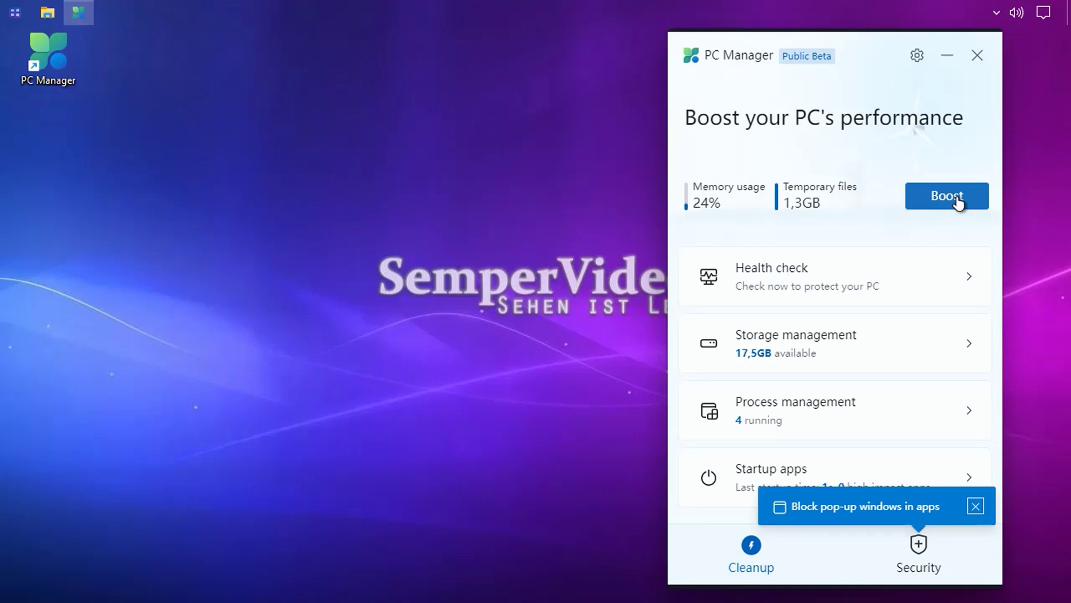
Boost the PC's performance to clean temporary files and dismiss the tip about blocking pop-up windows in apps.
left_click(947, 201)
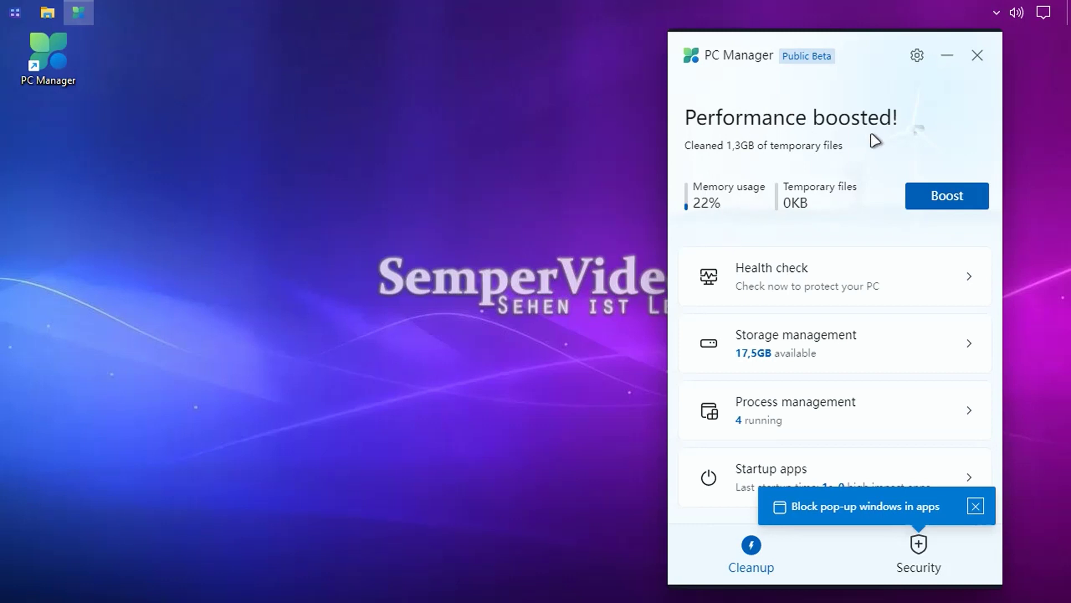
left_click_drag(861, 62, 653, 55)
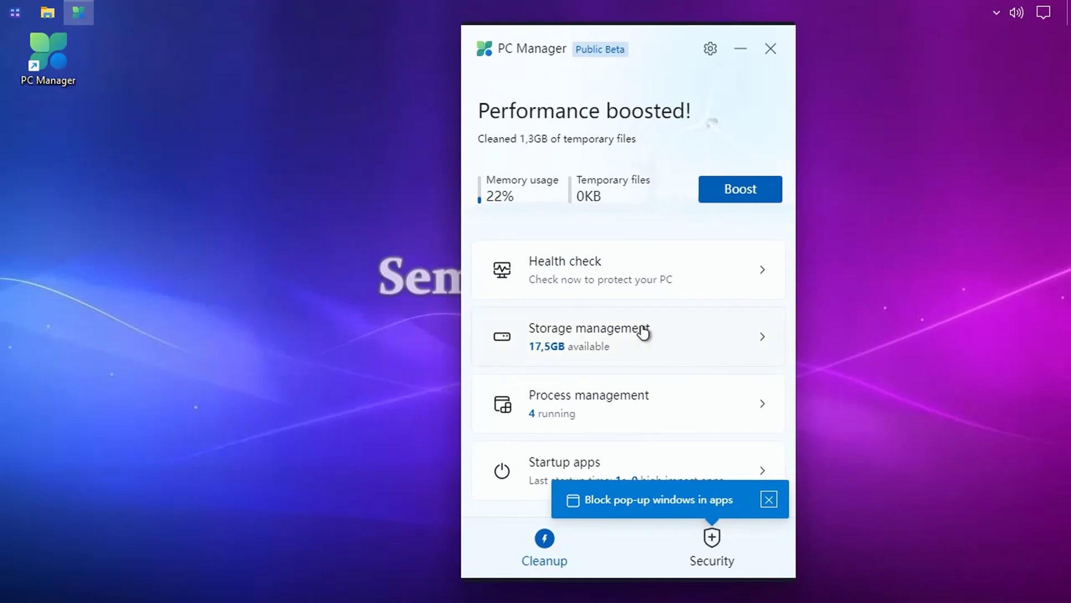
left_click(769, 500)
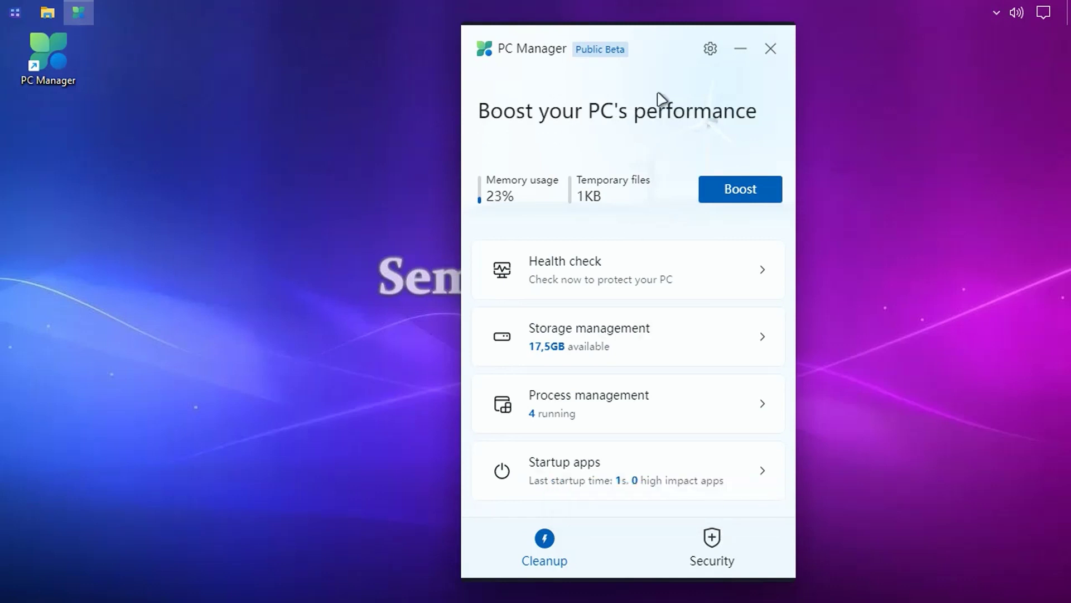
Open PC Manager's Startup apps list and move its window aside to leave room for another window.
left_click(559, 485)
left_click_drag(679, 49, 851, 50)
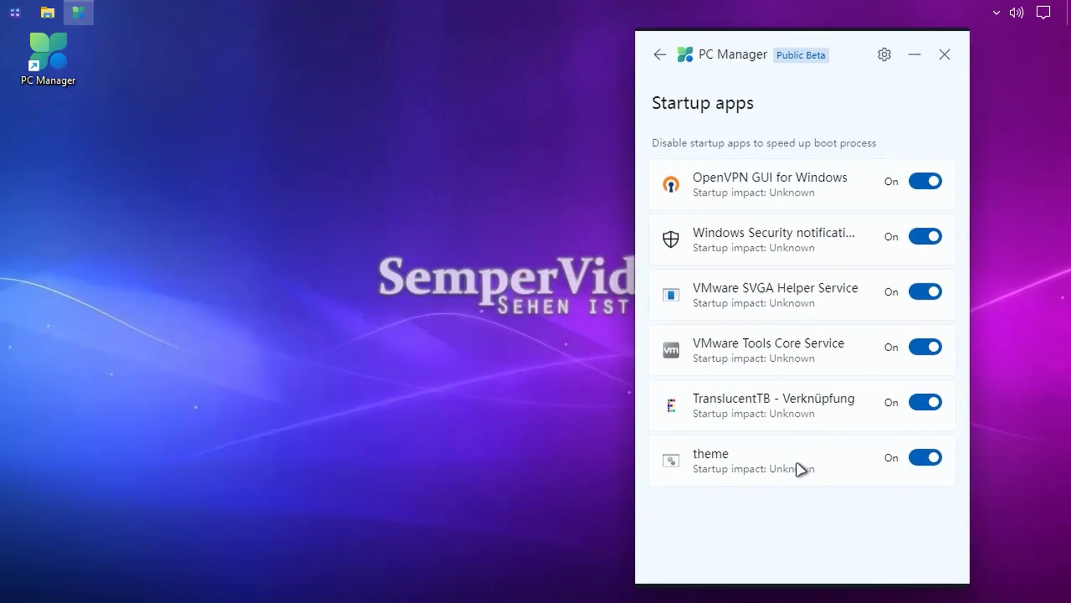
left_click(276, 228)
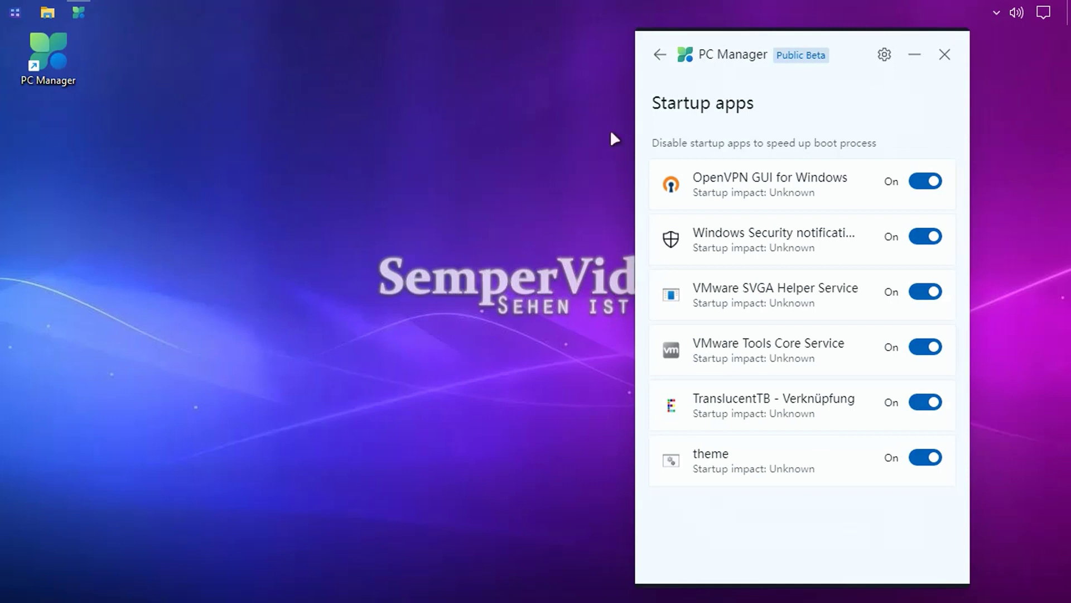
Open Task Manager beside PC Manager and show its Autostart entries to compare them with the Startup apps list.
right_click(305, 10)
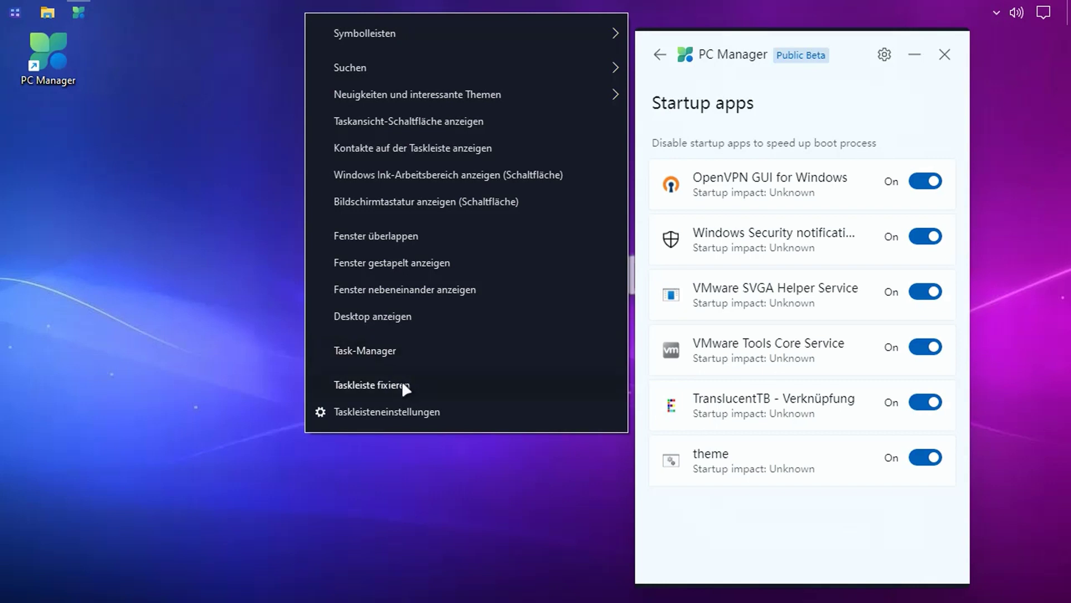
left_click(366, 351)
left_click_drag(321, 77, 301, 74)
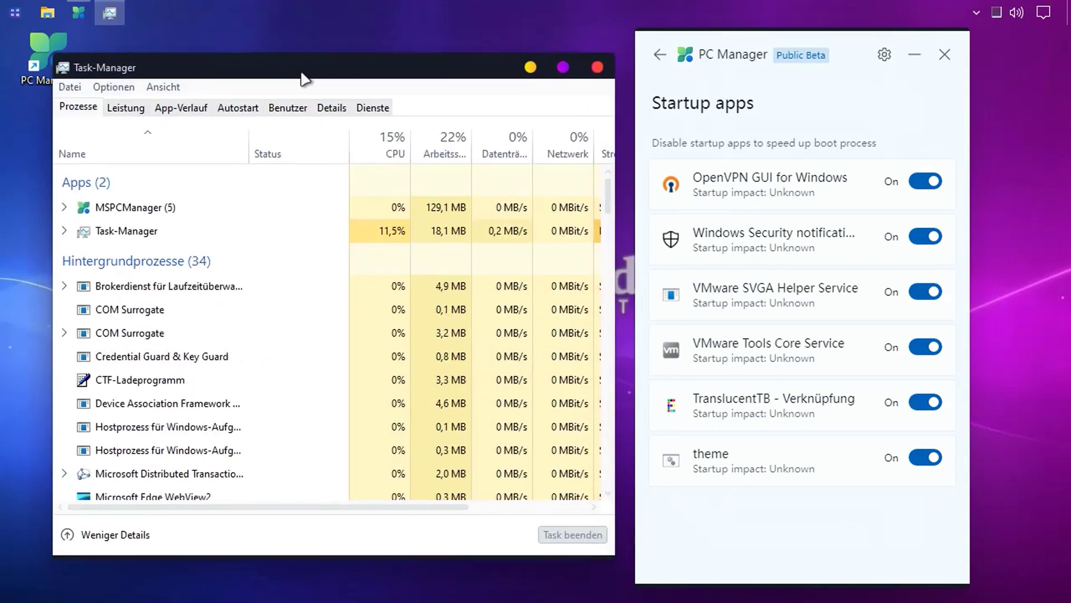
left_click(234, 109)
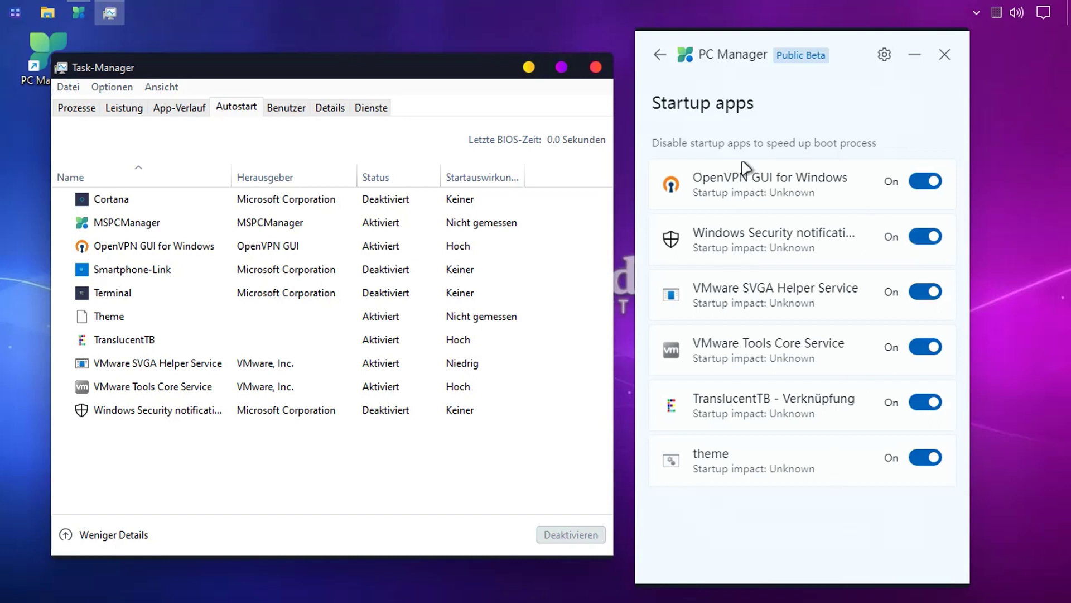
Open PC Manager's Process management and compare its processes with the running processes listed in Task Manager.
left_click(660, 55)
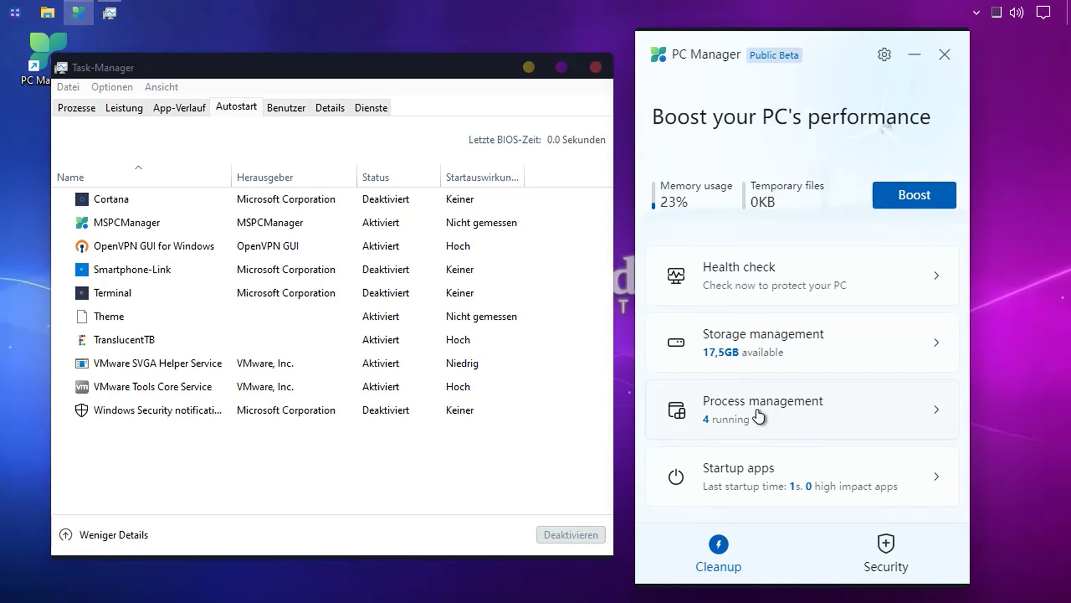
left_click(758, 414)
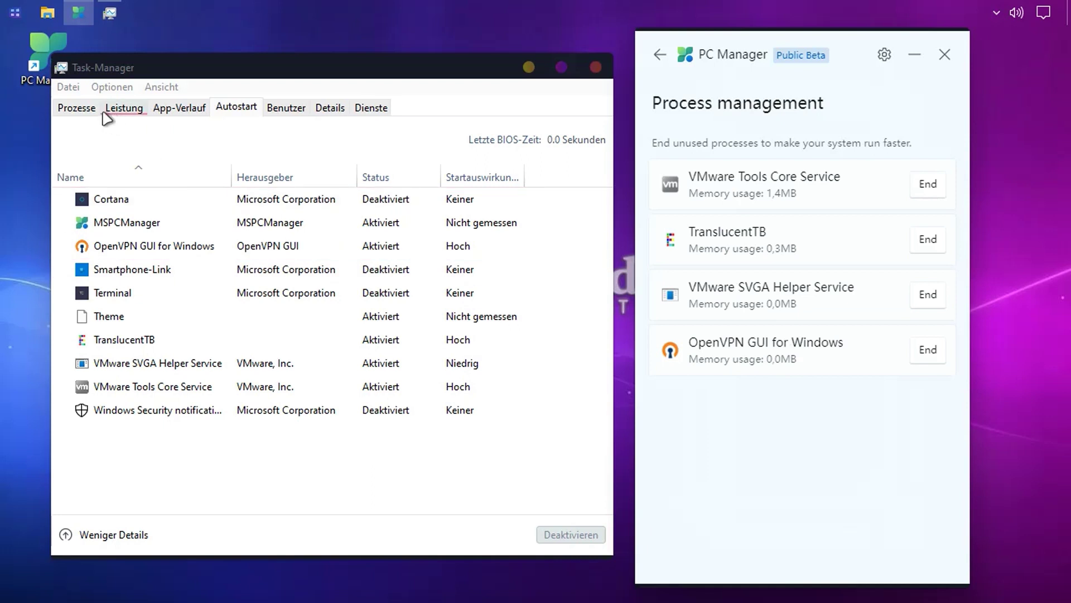
left_click(81, 107)
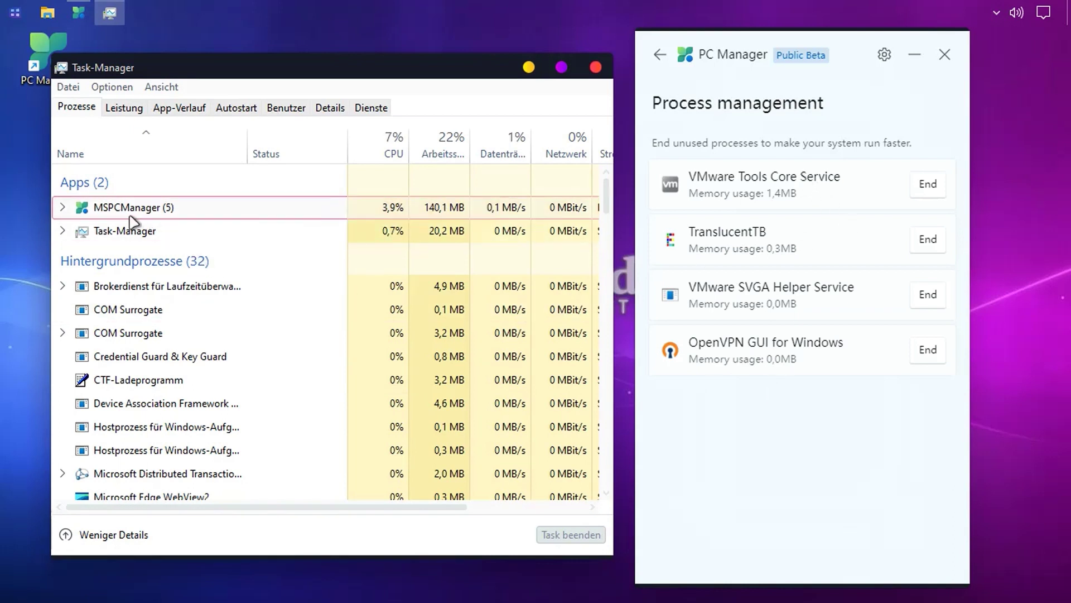
scroll(164, 304, "down", 2)
scroll(165, 304, "down", 7)
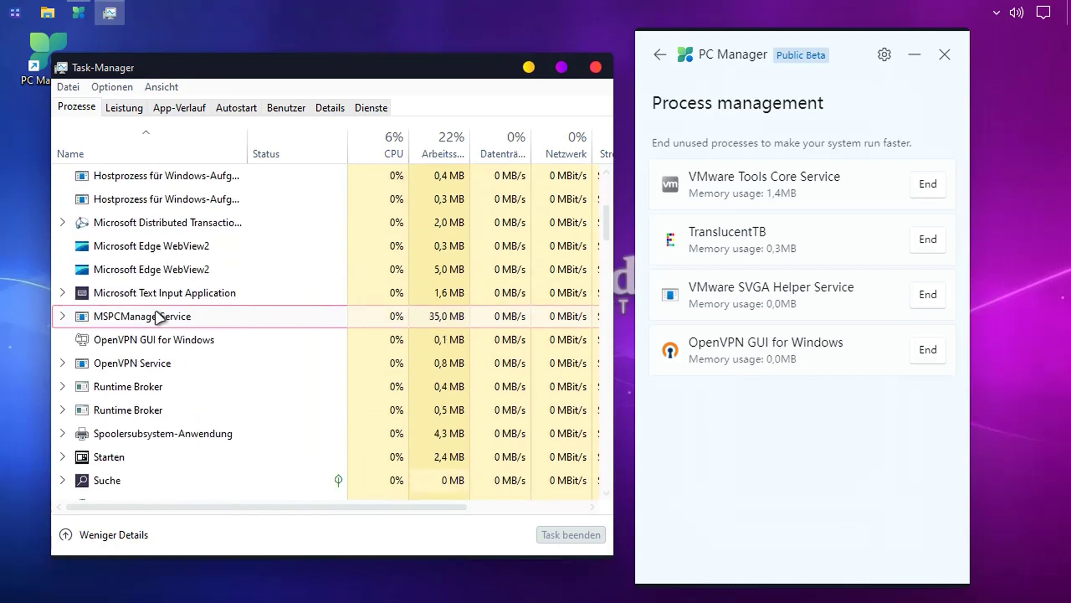
scroll(168, 312, "up", 6)
scroll(185, 324, "up", 4)
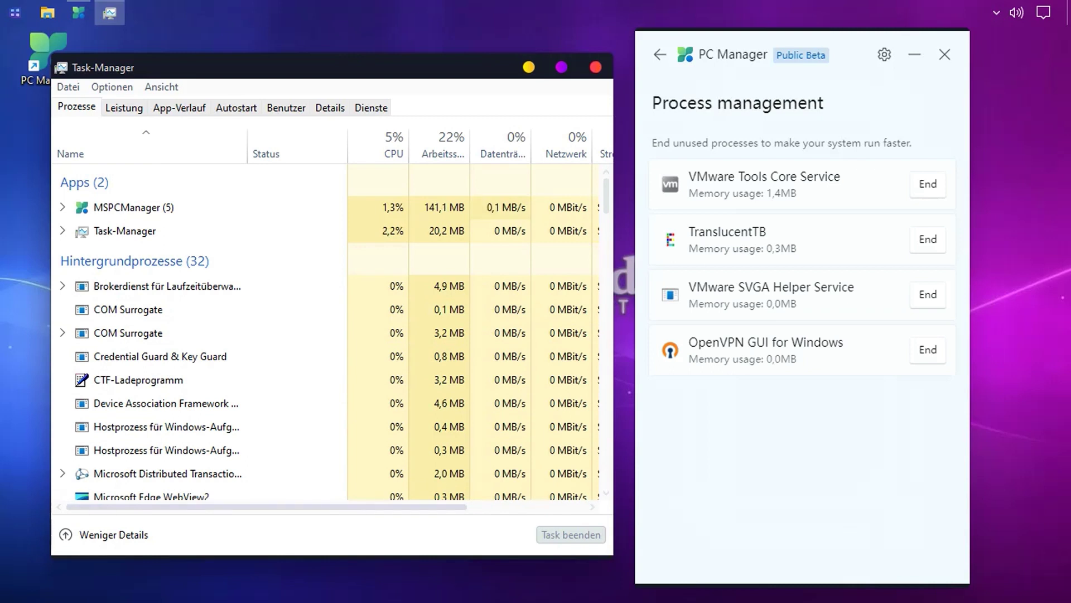
Review Task Manager's Autostart entries once more and return to its process list.
left_click(694, 503)
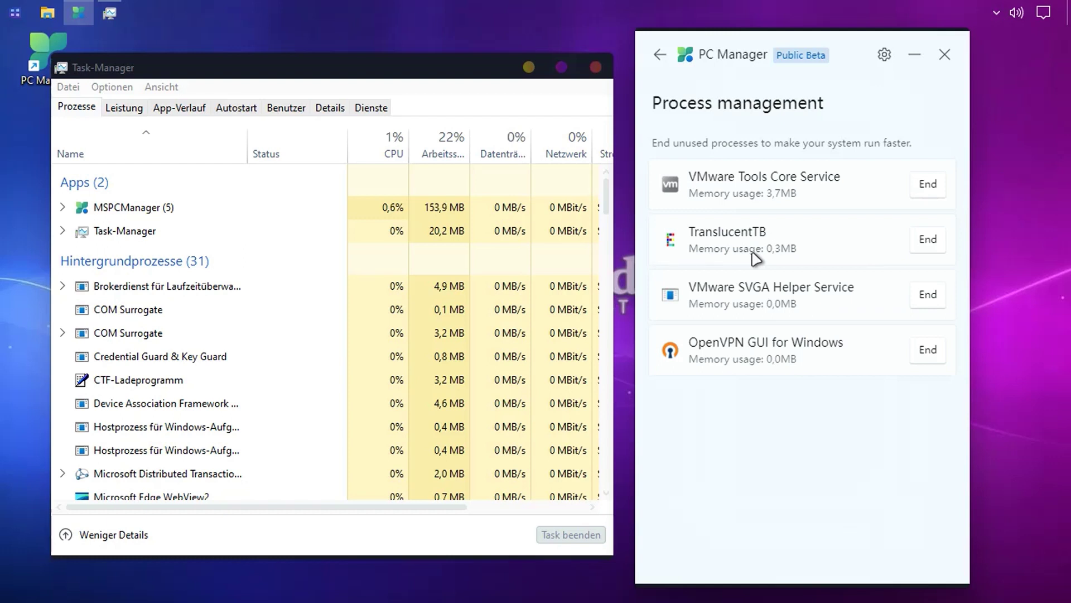
left_click(236, 107)
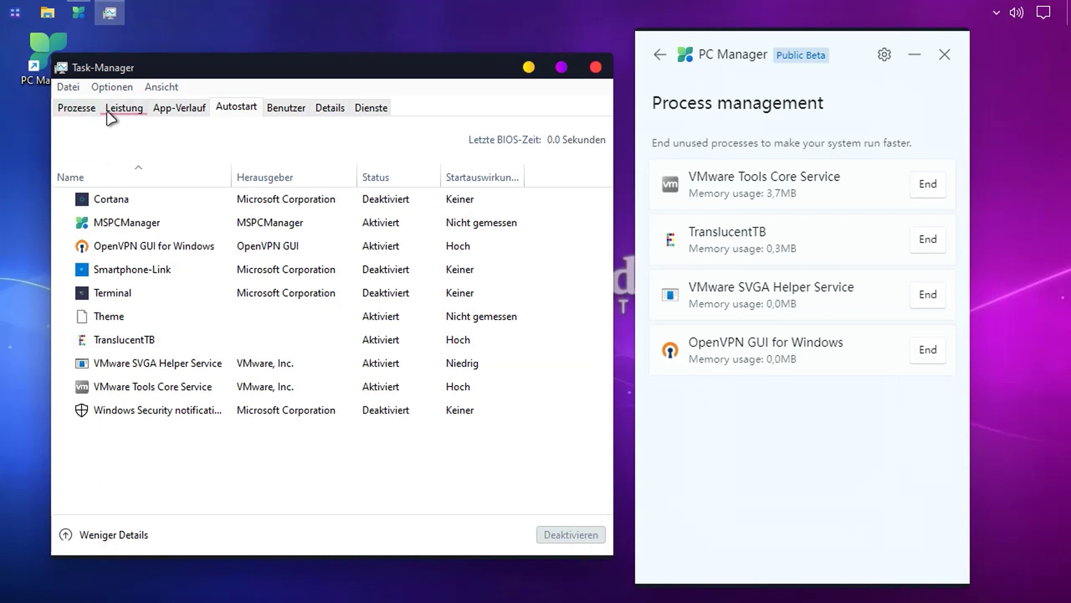
left_click(76, 107)
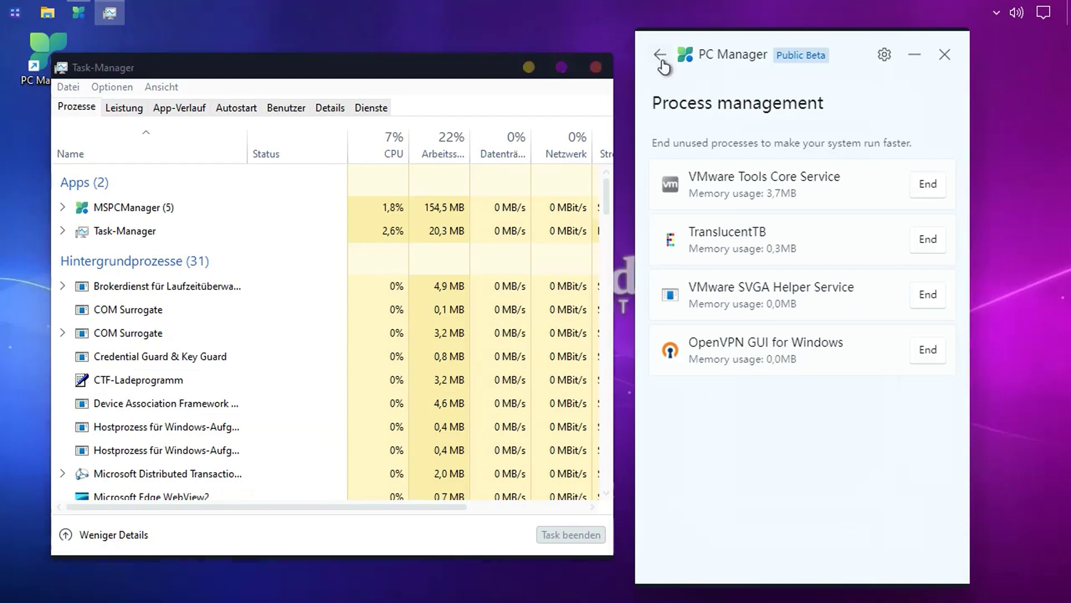
Leave Process management and start a Deep cleanup scan of drive C: from Storage management.
left_click(659, 54)
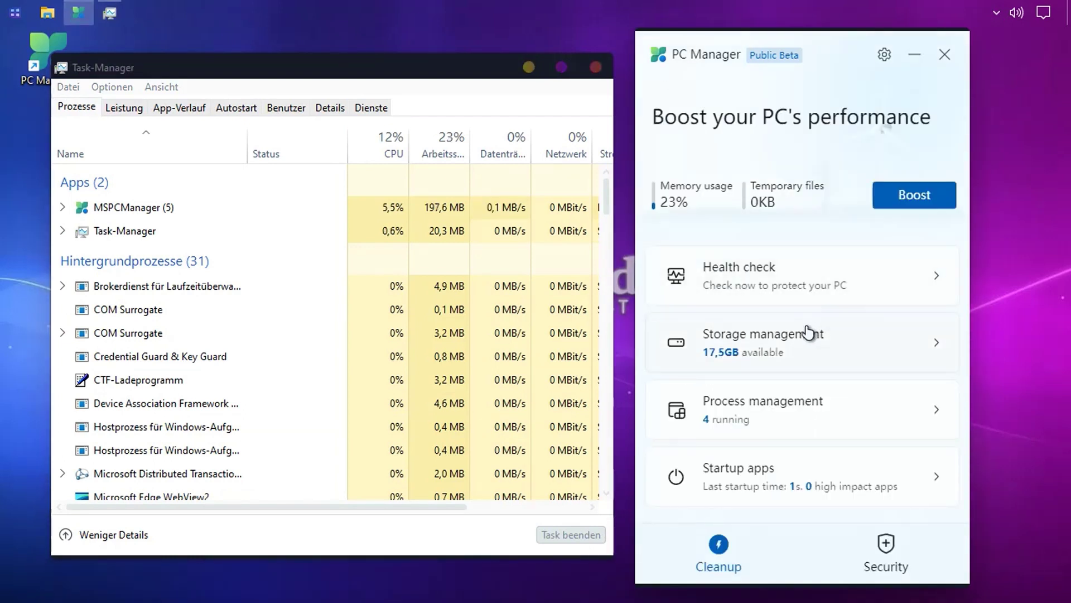
left_click(807, 335)
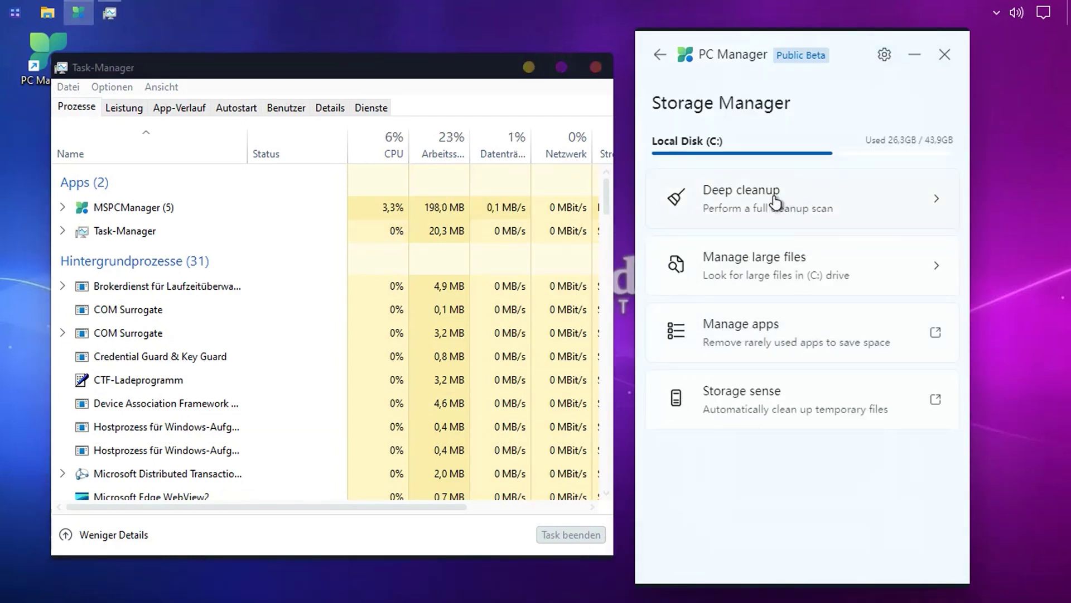
left_click(764, 223)
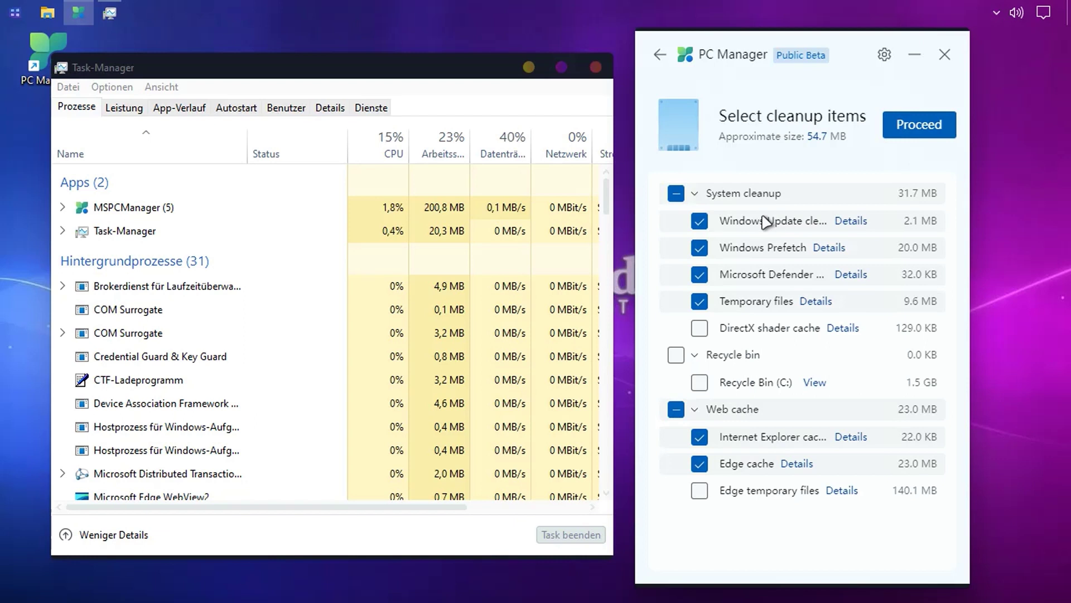
Check MSPCManager's memory usage in the Task Manager process list and close Task Manager.
left_click(444, 207)
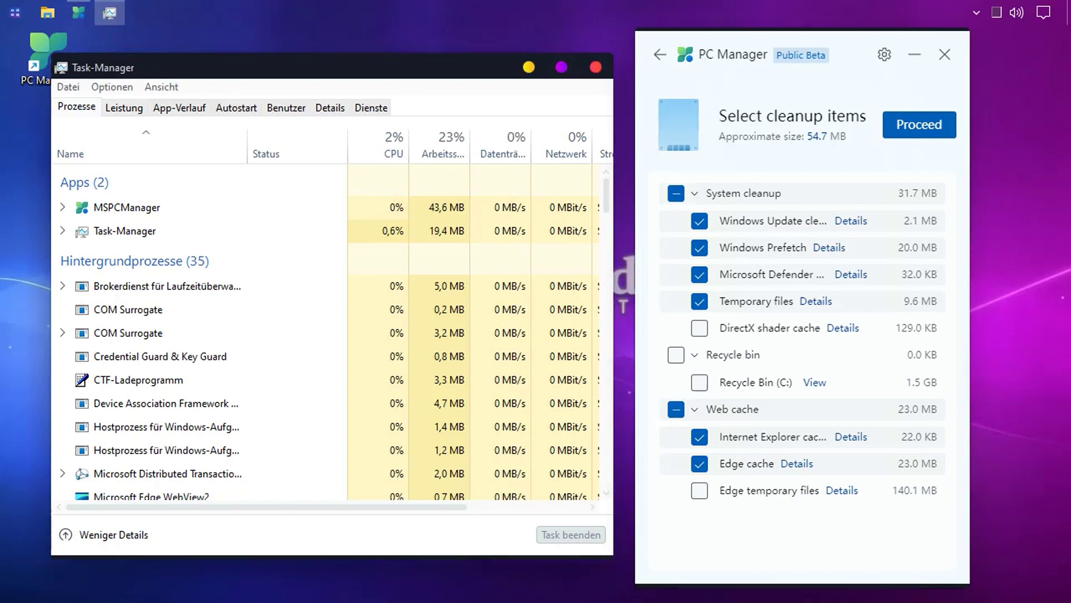
left_click(595, 68)
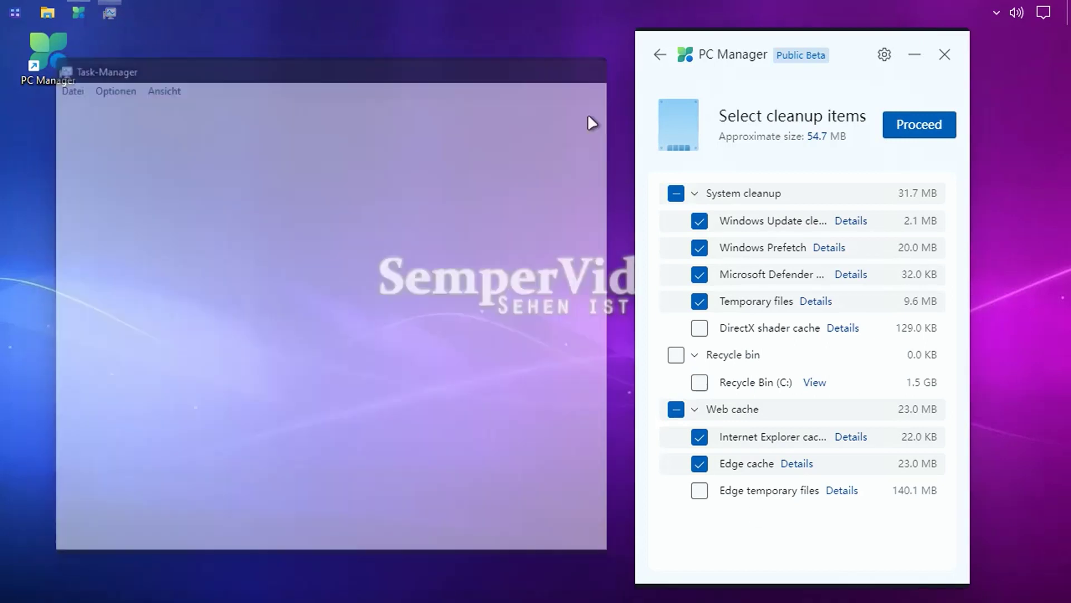